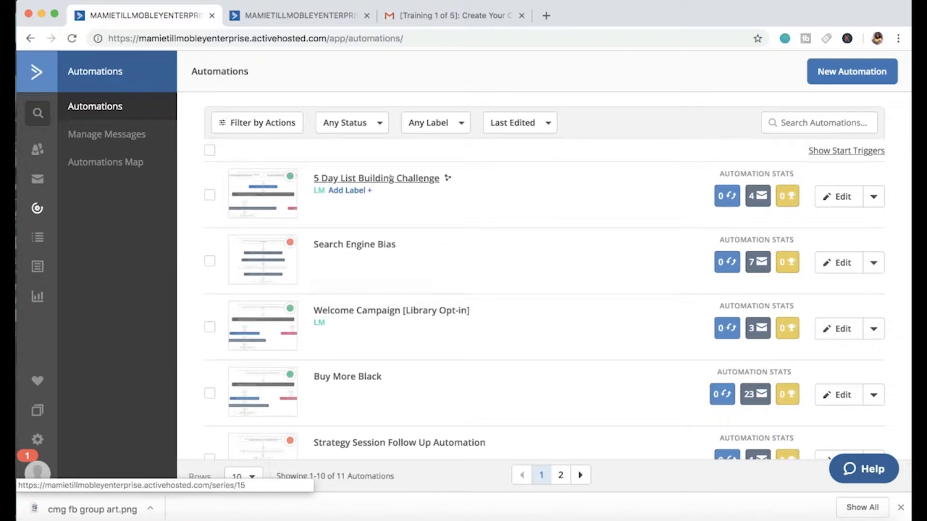
Step: Open the 5 Day List Building Challenge automation and review its full sequence of emails and wait steps
{"action": "left_click", "coordinate": [391, 178]}
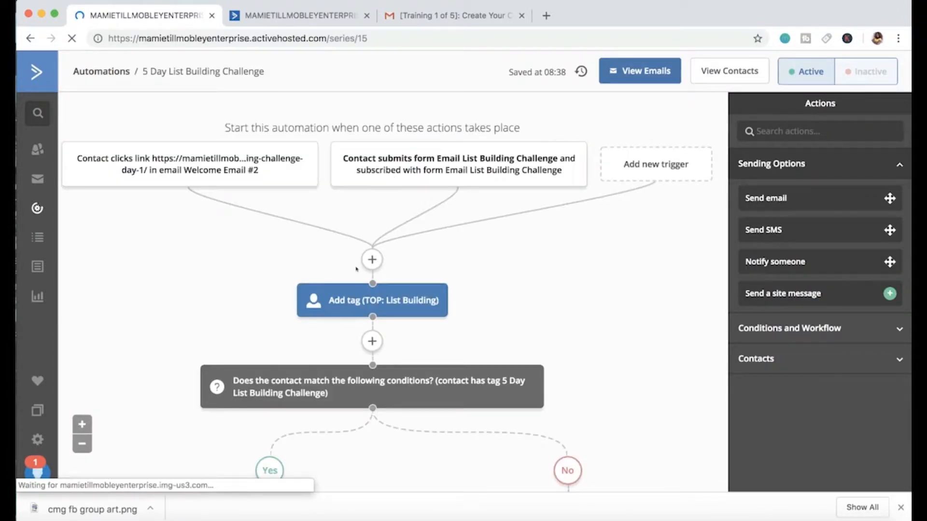
{"action": "scroll", "coordinate": [486, 265], "scroll_direction": "down", "scroll_amount": 15}
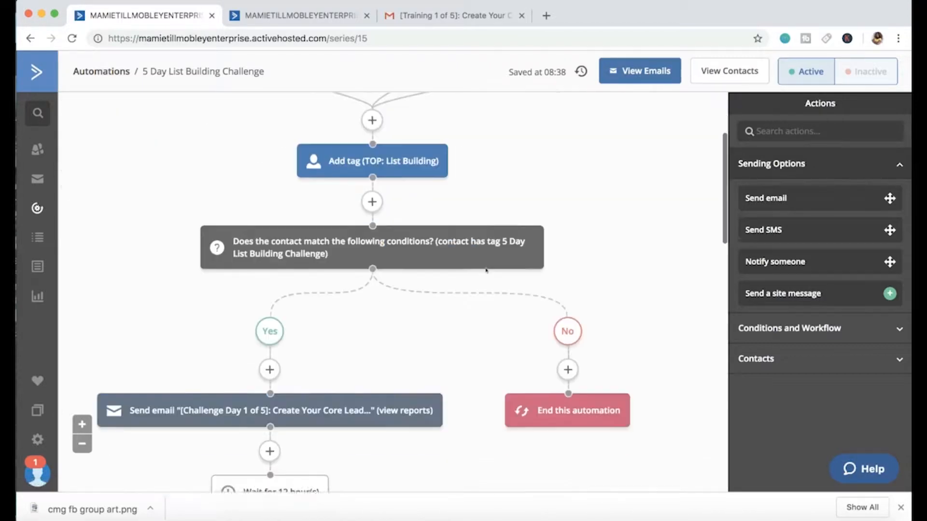
{"action": "scroll", "coordinate": [486, 255], "scroll_direction": "down", "scroll_amount": 8}
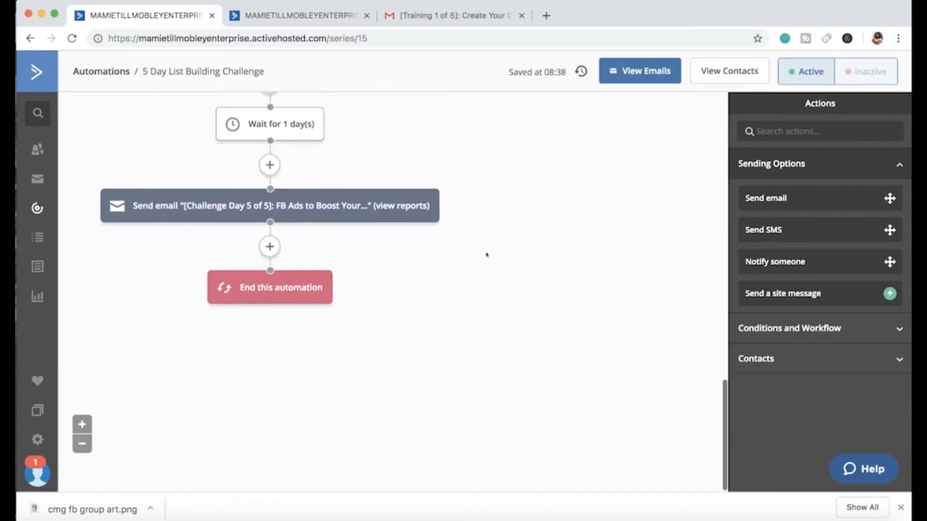
{"action": "scroll", "coordinate": [486, 254], "scroll_direction": "up", "scroll_amount": 4}
{"action": "scroll", "coordinate": [486, 254], "scroll_direction": "up", "scroll_amount": 10}
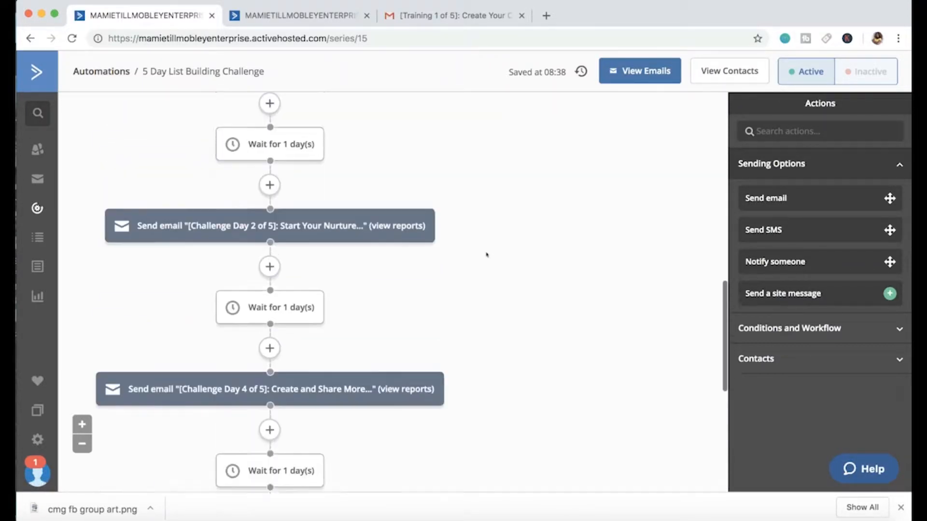
{"action": "scroll", "coordinate": [486, 254], "scroll_direction": "up", "scroll_amount": 2}
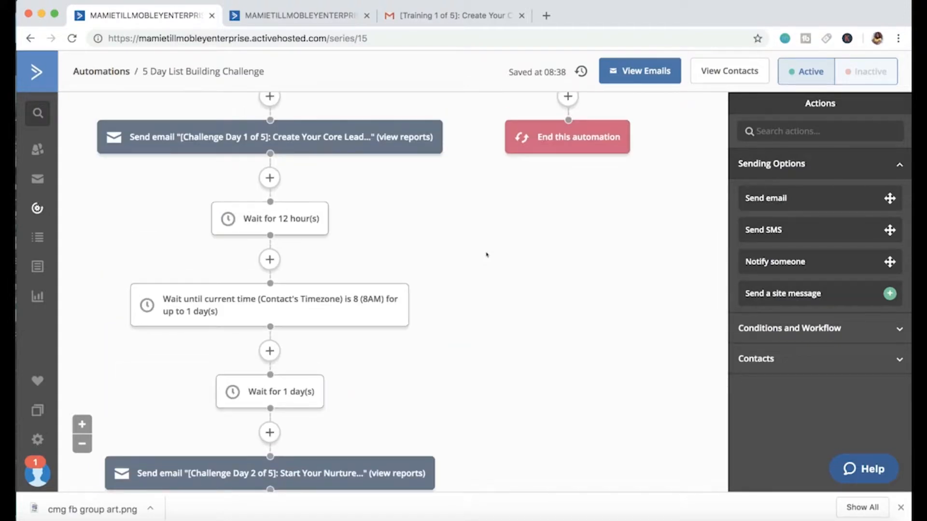
{"action": "scroll", "coordinate": [486, 254], "scroll_direction": "up", "scroll_amount": 2}
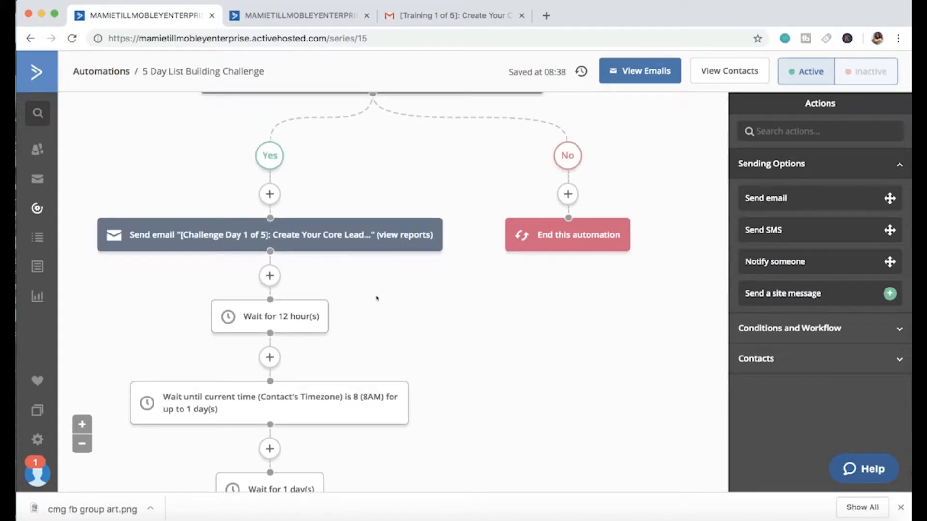
{"action": "scroll", "coordinate": [376, 298], "scroll_direction": "up", "scroll_amount": 6}
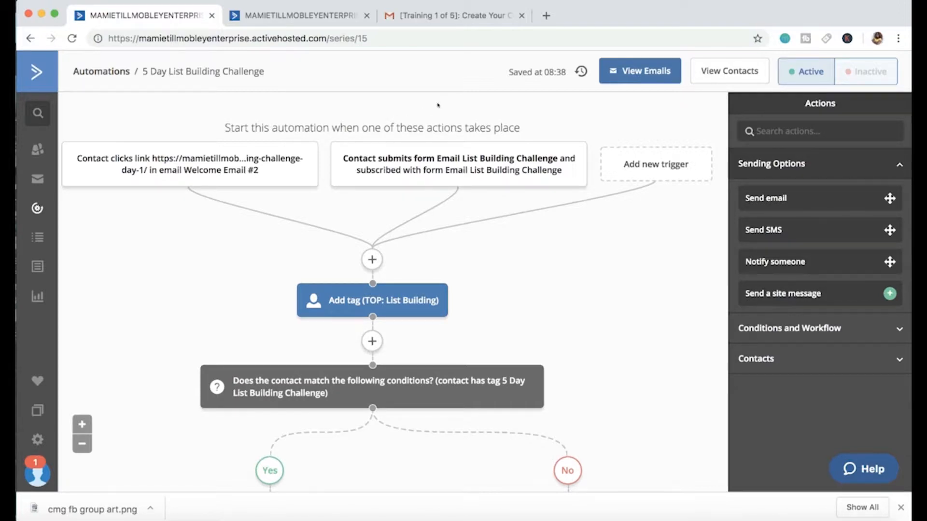
Step: Examine the automation's start triggers, the added List Building tag, and the Yes/No condition leading to the Day 1 email
{"action": "mouse_move", "coordinate": [384, 165]}
{"action": "scroll", "coordinate": [497, 252], "scroll_direction": "down", "scroll_amount": 3}
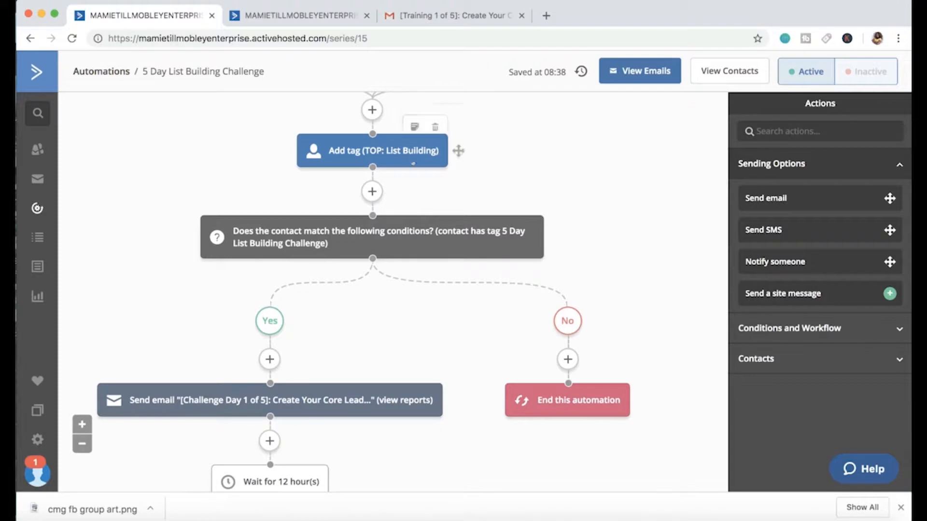
{"action": "scroll", "coordinate": [420, 306], "scroll_direction": "down", "scroll_amount": 1}
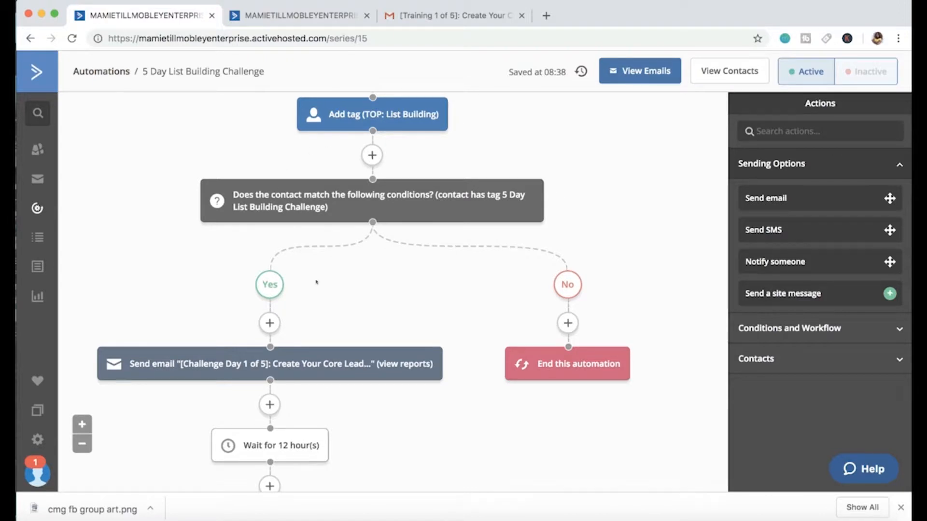
{"action": "scroll", "coordinate": [316, 282], "scroll_direction": "down", "scroll_amount": 1}
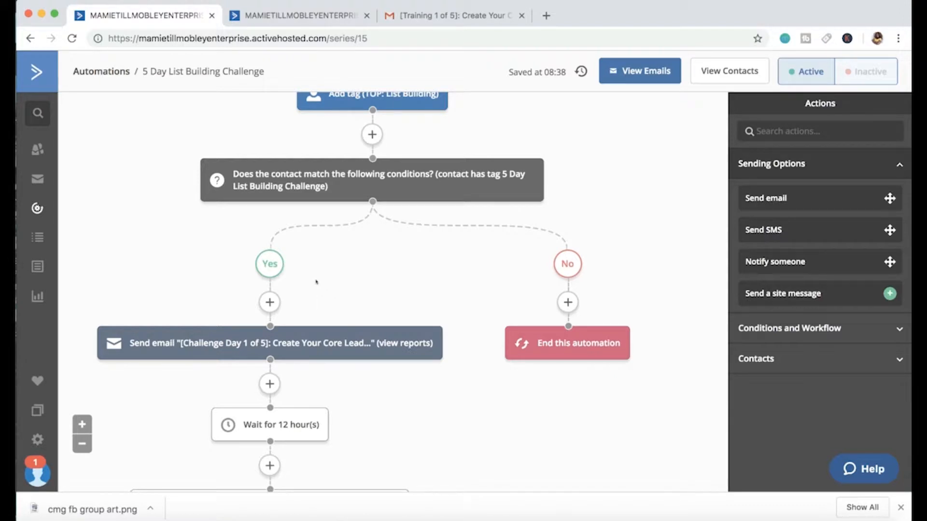
{"action": "scroll", "coordinate": [357, 146], "scroll_direction": "up", "scroll_amount": 2}
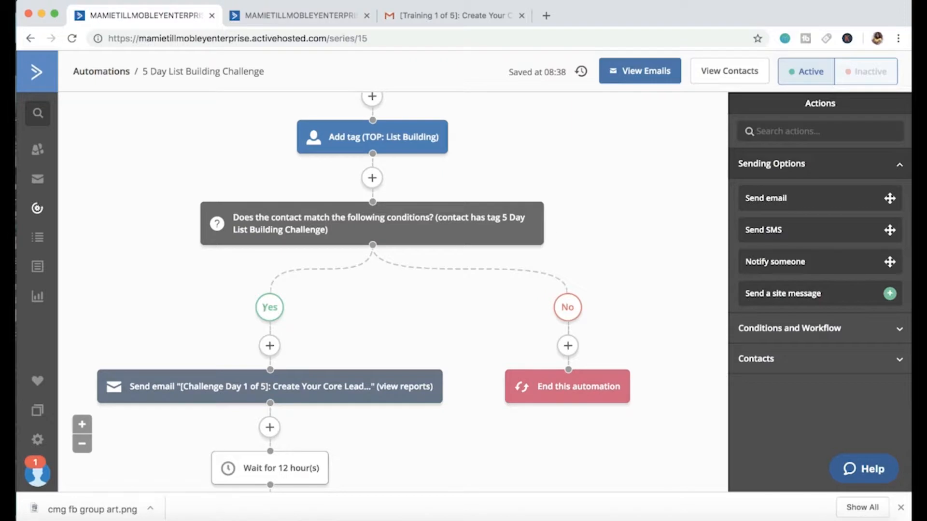
{"action": "scroll", "coordinate": [339, 286], "scroll_direction": "down", "scroll_amount": 3}
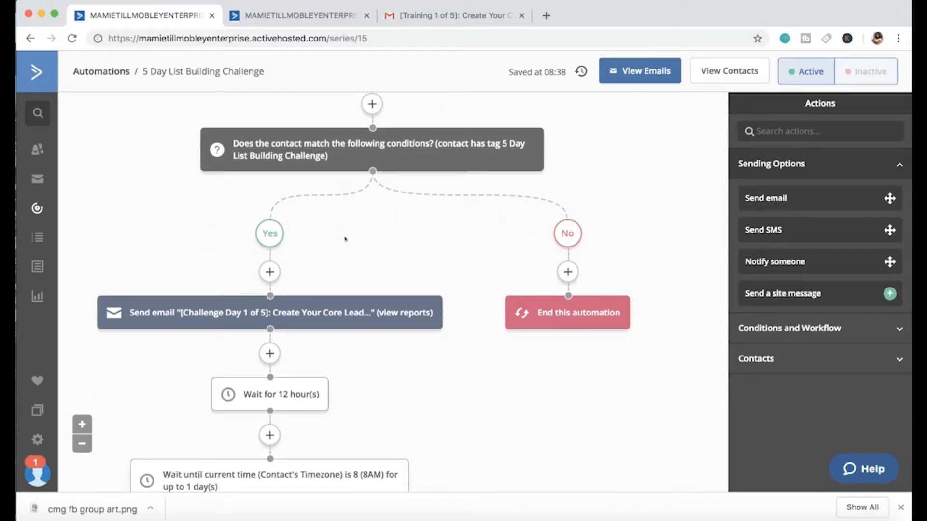
{"action": "scroll", "coordinate": [338, 237], "scroll_direction": "down", "scroll_amount": 3}
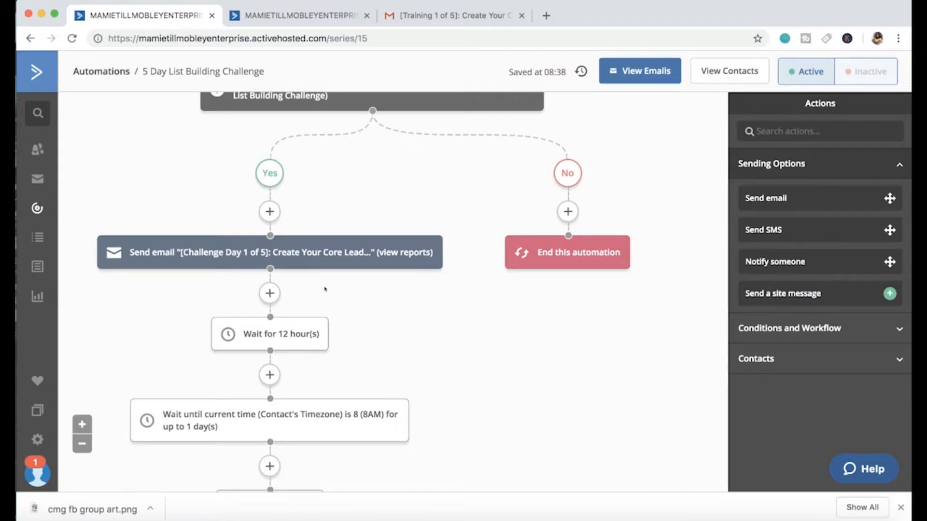
Step: Open the Challenge Day 1 of 5 email from its send step in the email designer
{"action": "mouse_move", "coordinate": [311, 255]}
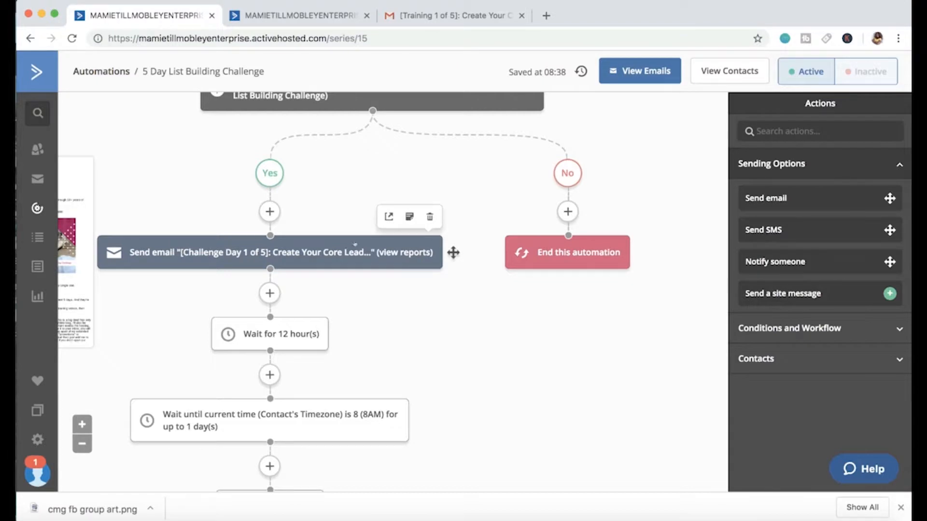
{"action": "left_click", "coordinate": [302, 253]}
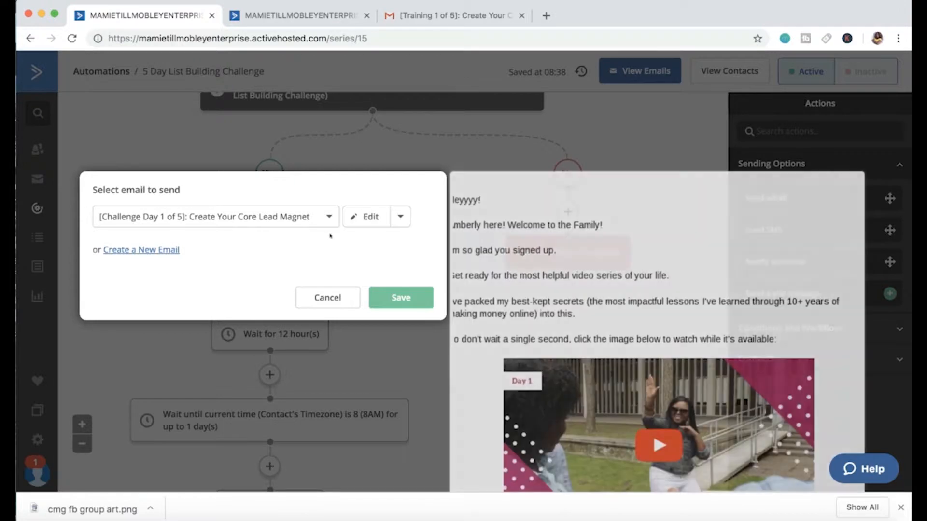
{"action": "left_click", "coordinate": [348, 218]}
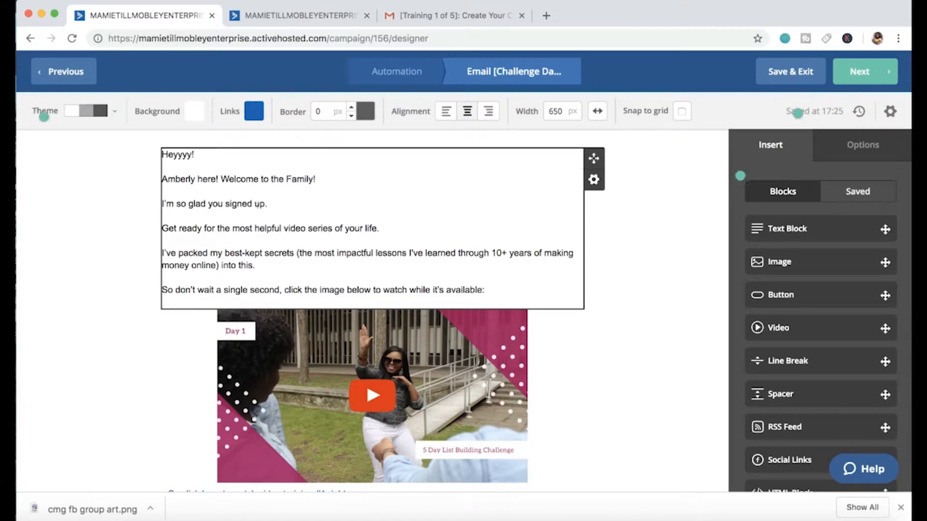
Step: Read through the Day 1 email's text, video image and follow-up steps, and save and exit to the automation
{"action": "scroll", "coordinate": [306, 220], "scroll_direction": "down", "scroll_amount": 4}
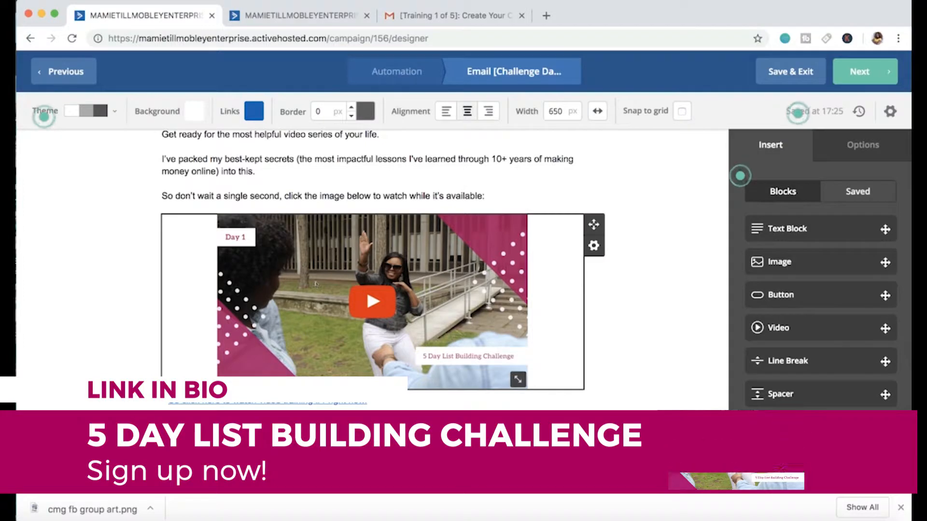
{"action": "scroll", "coordinate": [315, 284], "scroll_direction": "down", "scroll_amount": 5}
{"action": "scroll", "coordinate": [315, 282], "scroll_direction": "down", "scroll_amount": 3}
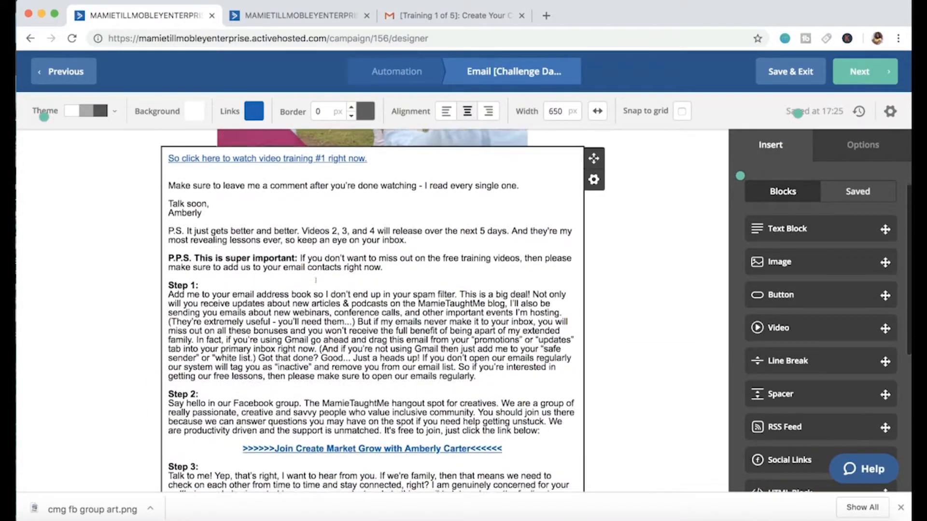
{"action": "scroll", "coordinate": [316, 284], "scroll_direction": "down", "scroll_amount": 3}
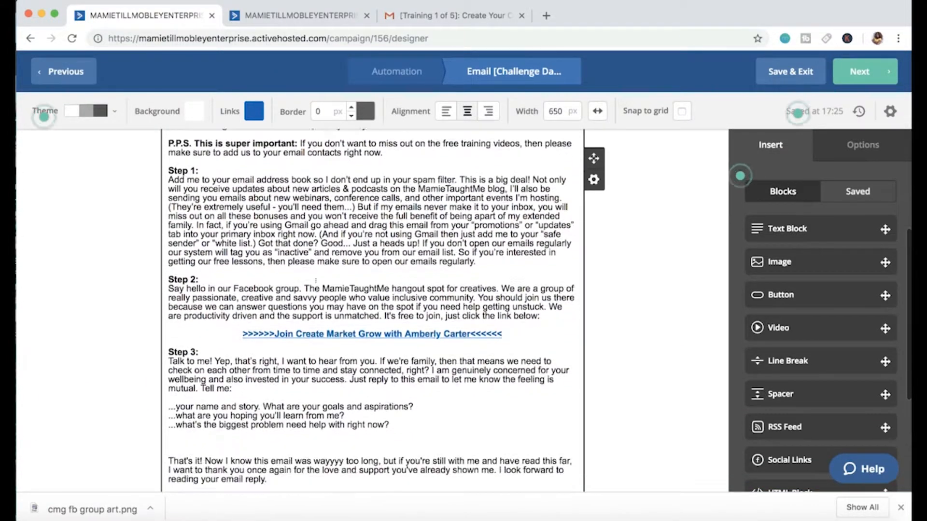
{"action": "scroll", "coordinate": [315, 280], "scroll_direction": "down", "scroll_amount": 3}
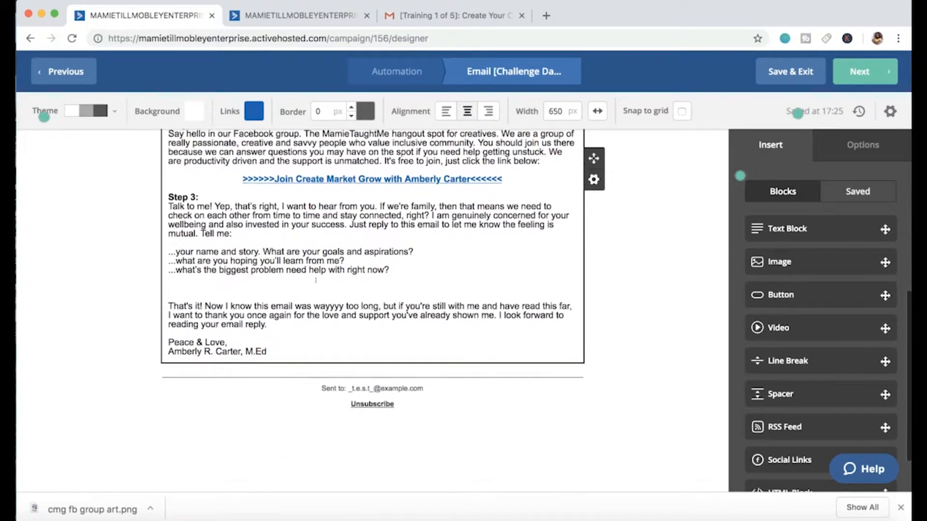
{"action": "scroll", "coordinate": [315, 281], "scroll_direction": "up", "scroll_amount": 12}
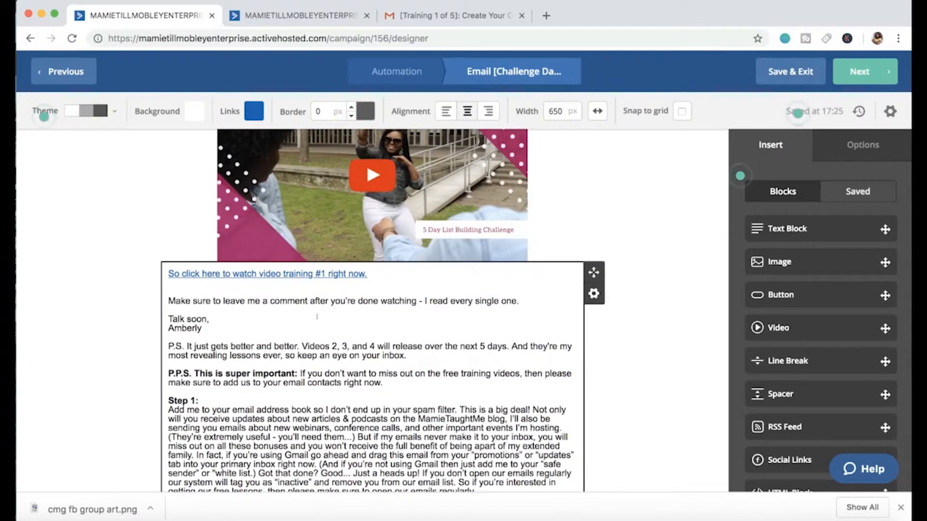
{"action": "scroll", "coordinate": [316, 280], "scroll_direction": "up", "scroll_amount": 1}
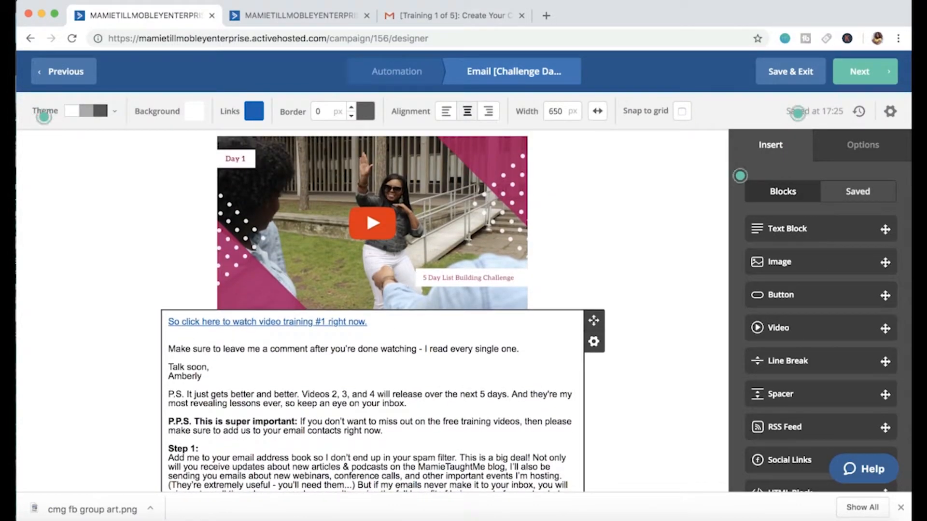
{"action": "scroll", "coordinate": [316, 280], "scroll_direction": "up", "scroll_amount": 4}
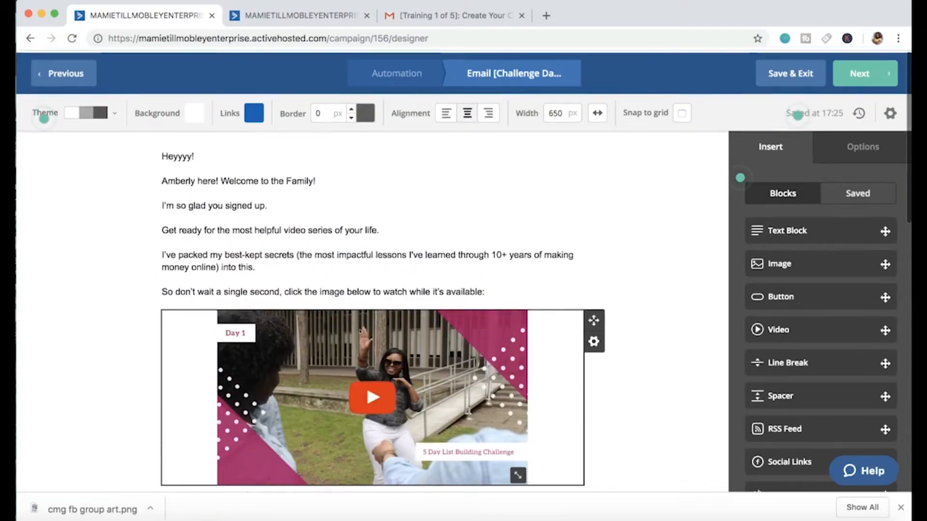
{"action": "scroll", "coordinate": [362, 328], "scroll_direction": "down", "scroll_amount": 8}
{"action": "scroll", "coordinate": [362, 321], "scroll_direction": "up", "scroll_amount": 6}
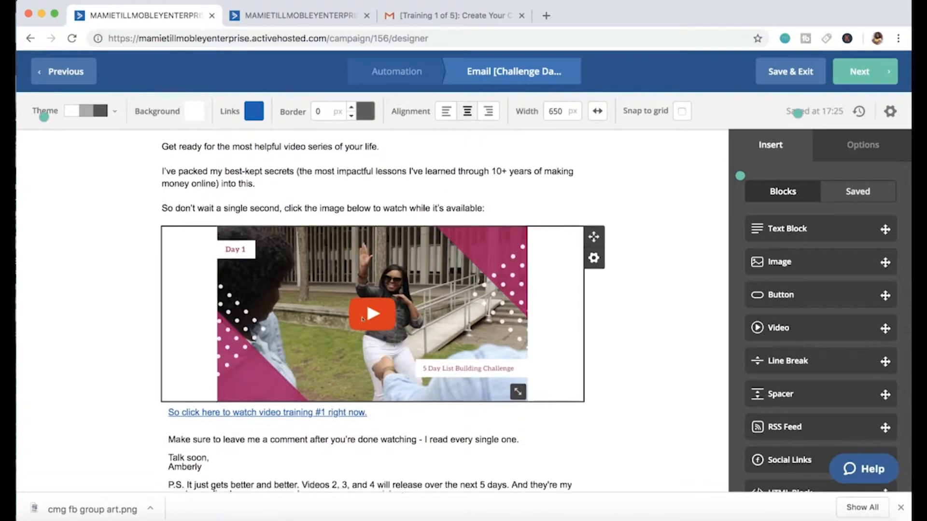
{"action": "scroll", "coordinate": [363, 318], "scroll_direction": "up", "scroll_amount": 2}
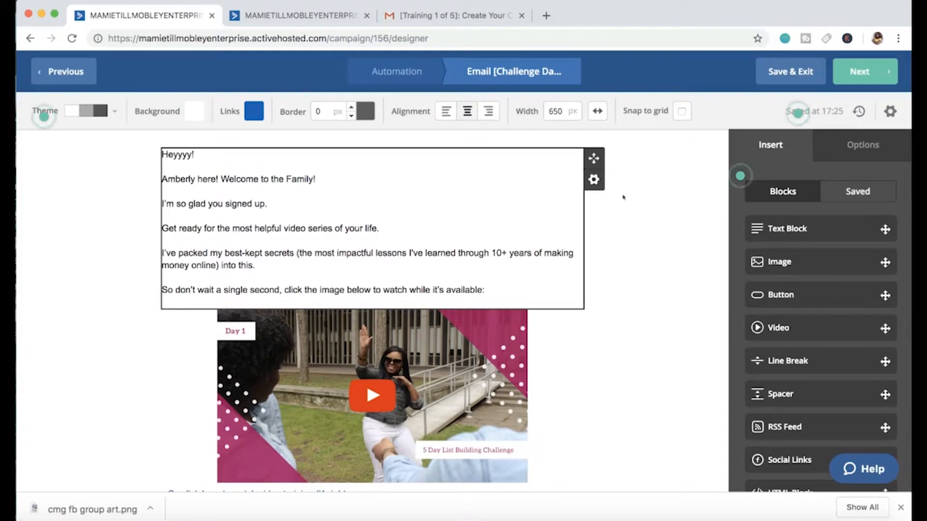
{"action": "left_click", "coordinate": [805, 71]}
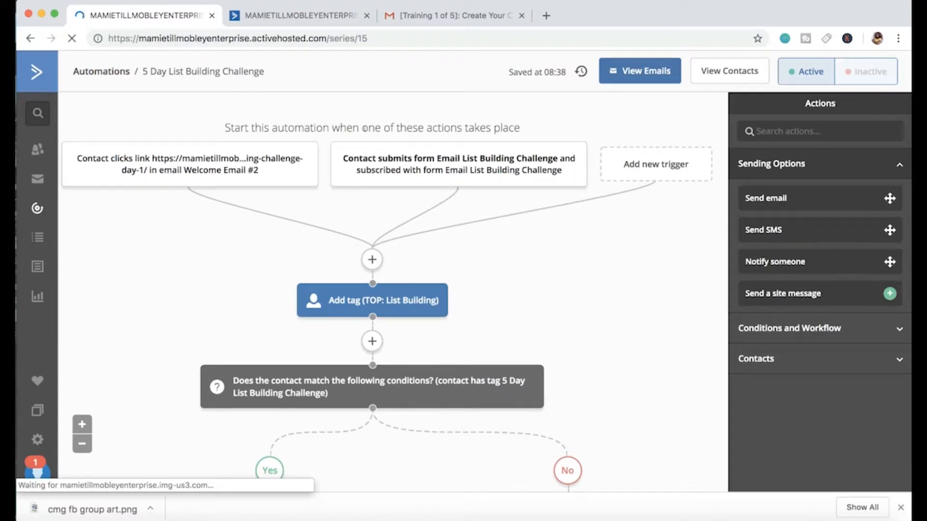
Step: Add a send-email action after the Challenge Day 5 email and create a new email named "Test Email" for it
{"action": "scroll", "coordinate": [333, 210], "scroll_direction": "down", "scroll_amount": 3}
{"action": "scroll", "coordinate": [333, 210], "scroll_direction": "down", "scroll_amount": 20}
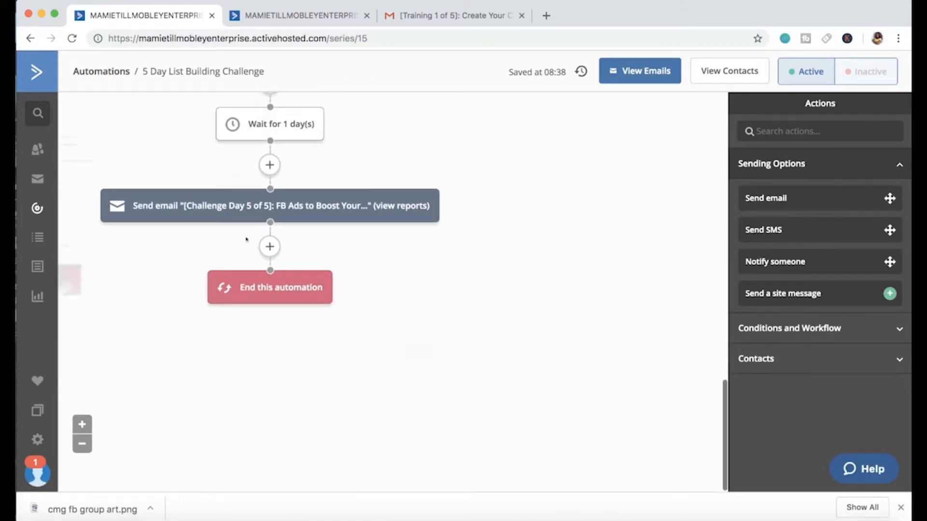
{"action": "left_click", "coordinate": [269, 247]}
{"action": "left_click", "coordinate": [459, 157]}
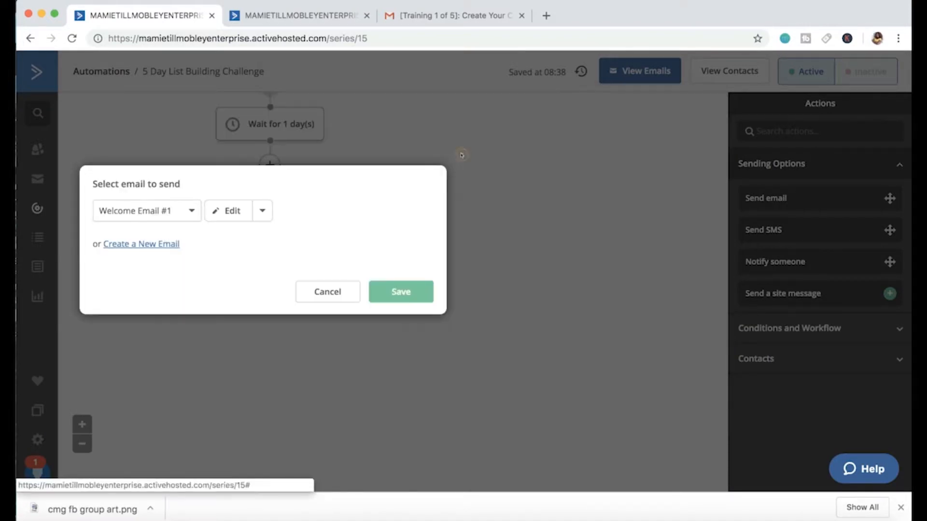
{"action": "left_click", "coordinate": [161, 243]}
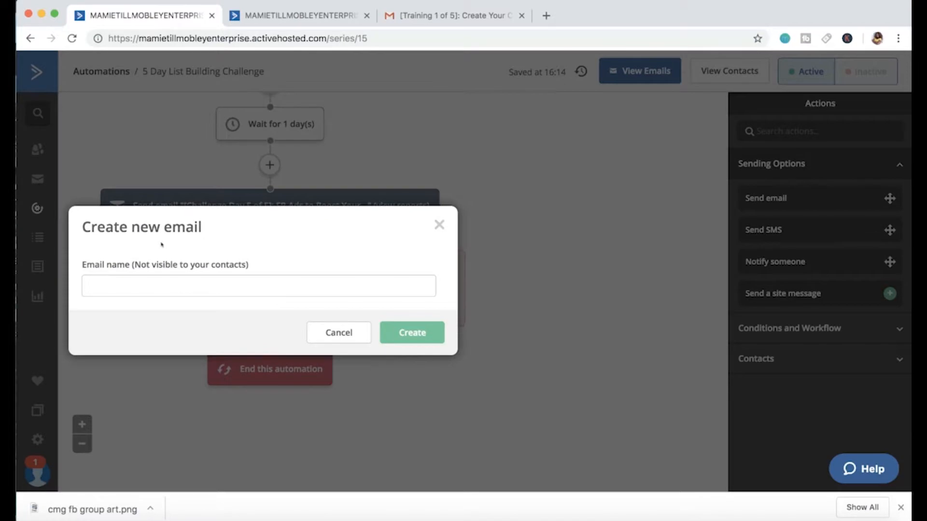
{"action": "left_click", "coordinate": [148, 279]}
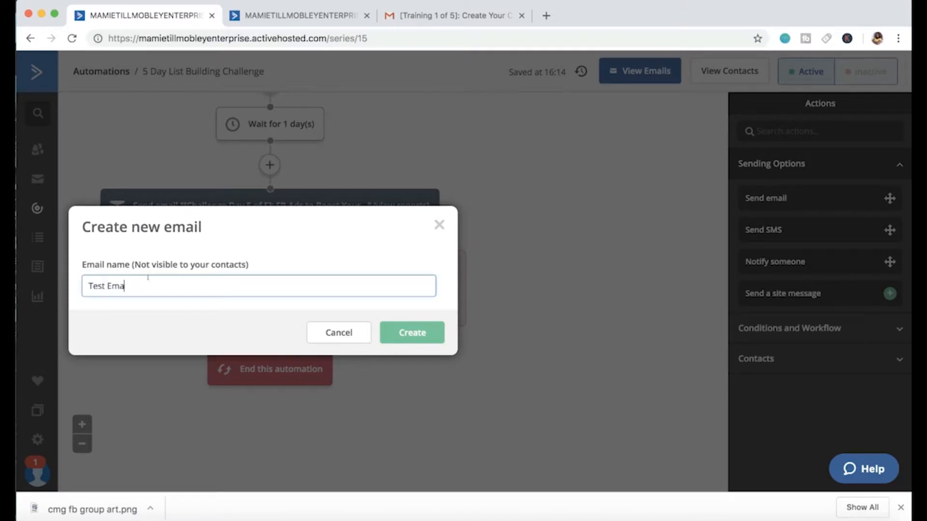
{"action": "left_click", "coordinate": [400, 333]}
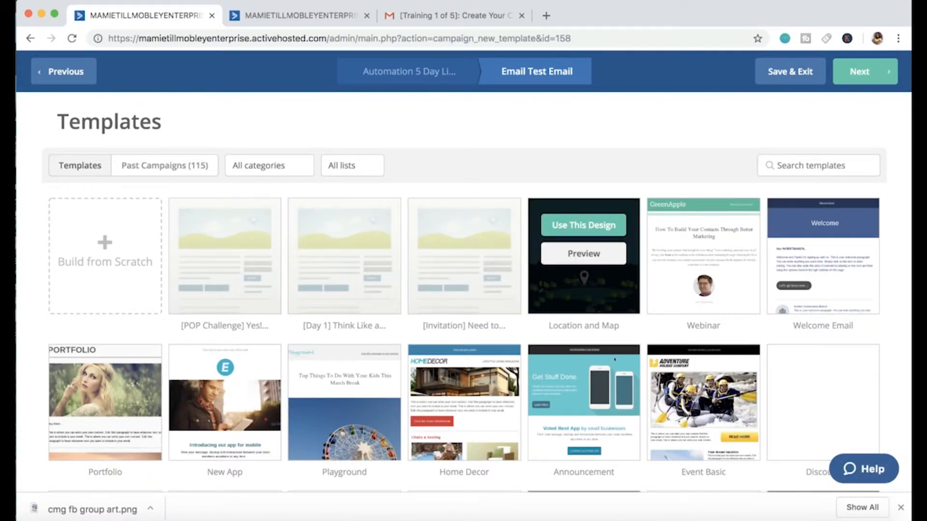
Step: Browse both pages of email templates and list the past campaigns available as designs
{"action": "scroll", "coordinate": [614, 359], "scroll_direction": "down", "scroll_amount": 5}
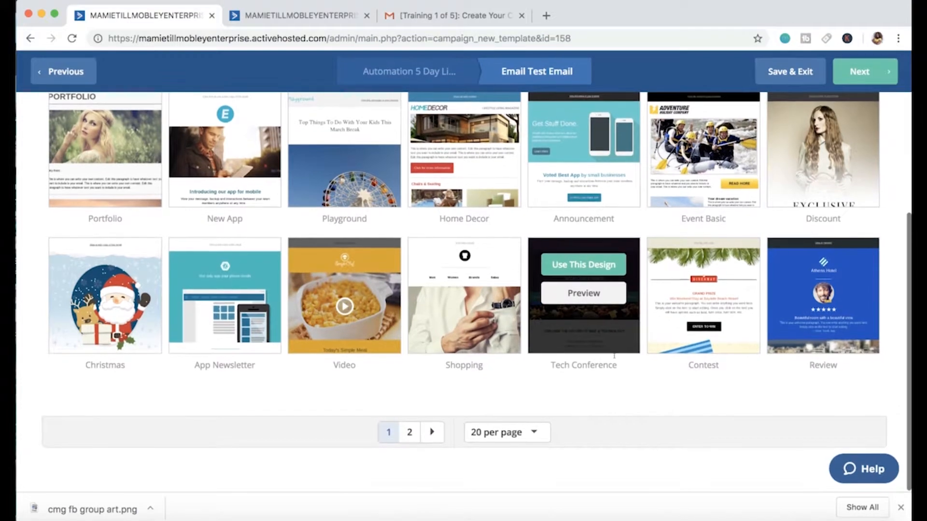
{"action": "left_click", "coordinate": [409, 432]}
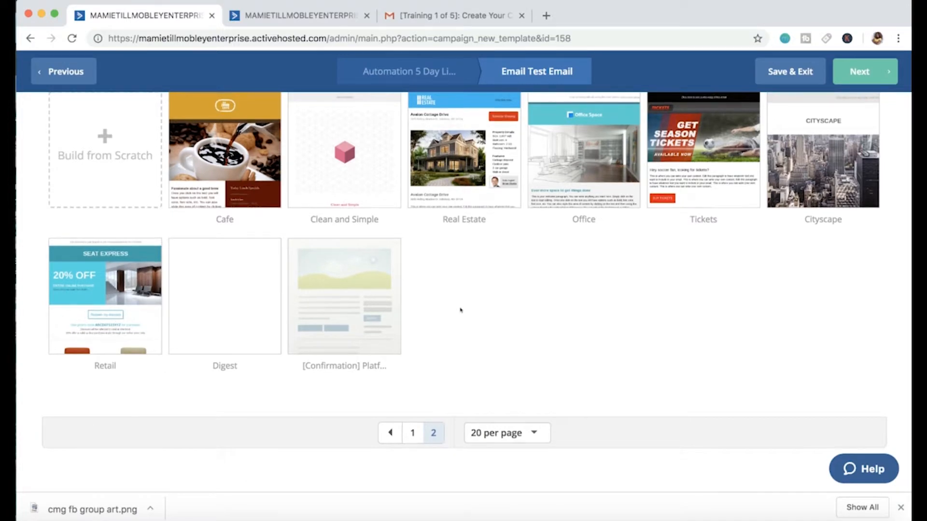
{"action": "scroll", "coordinate": [461, 310], "scroll_direction": "up", "scroll_amount": 2}
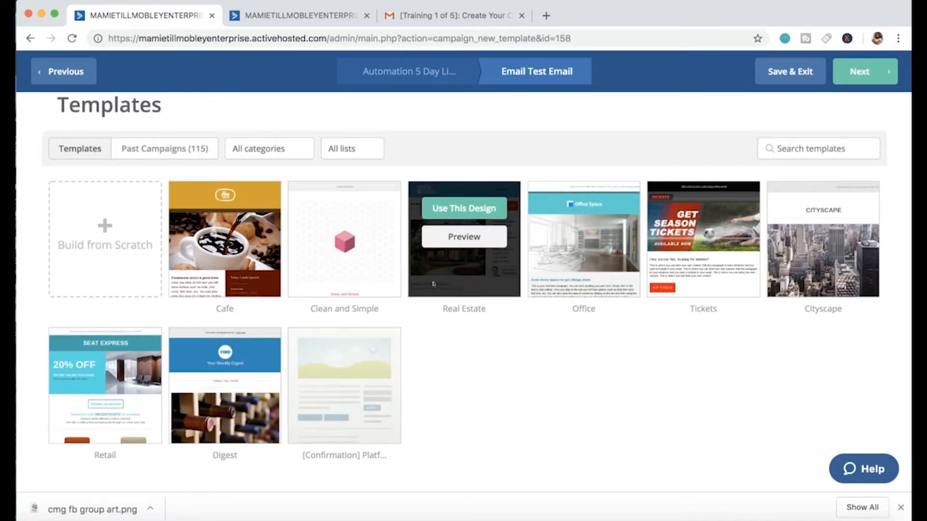
{"action": "left_click", "coordinate": [194, 147]}
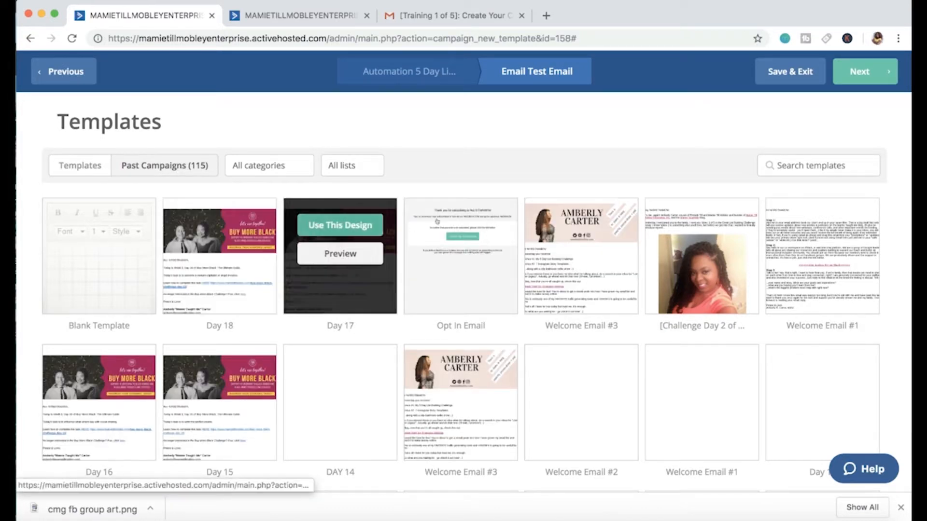
Step: Use the past campaign Day 17 as the email's design and set the email subject to "Test Email"
{"action": "scroll", "coordinate": [414, 261], "scroll_direction": "down", "scroll_amount": 2}
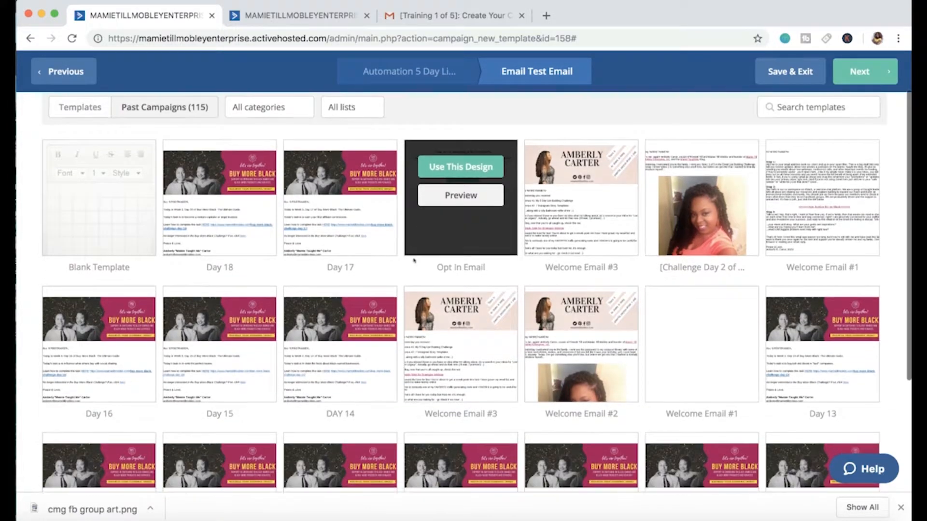
{"action": "mouse_move", "coordinate": [322, 187]}
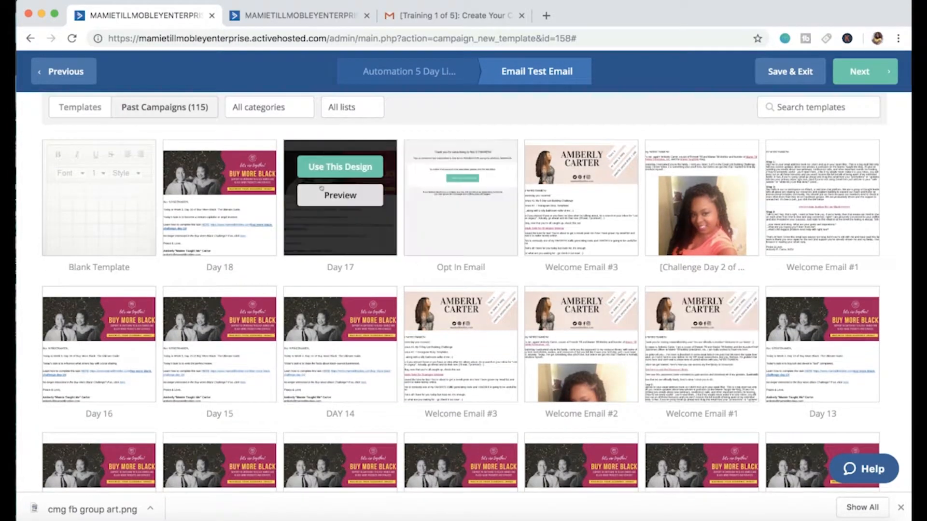
{"action": "left_click", "coordinate": [341, 167]}
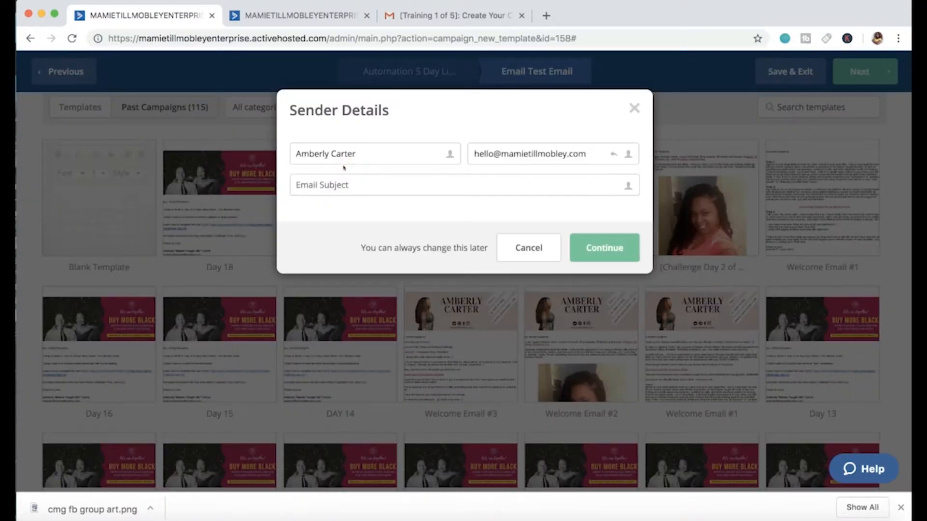
{"action": "left_click", "coordinate": [508, 181]}
{"action": "type", "text": "Test Email"}
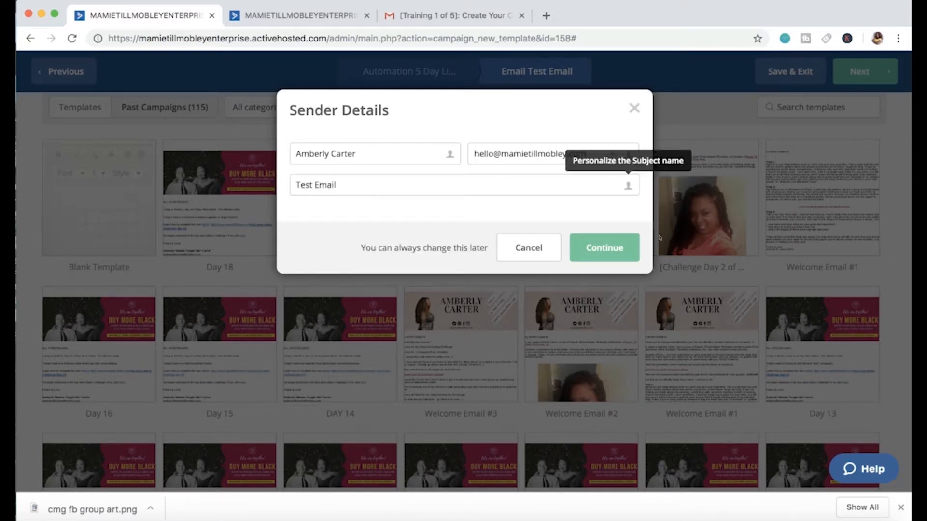
{"action": "left_click", "coordinate": [603, 239]}
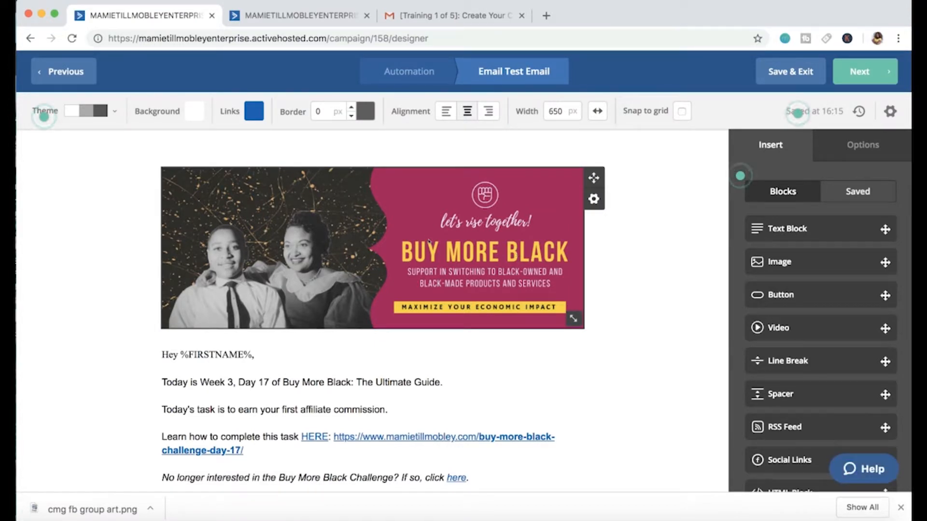
Step: Review the Day 17 design's content, save and exit the email, and check the new email's place at the end of the automation
{"action": "scroll", "coordinate": [428, 241], "scroll_direction": "down", "scroll_amount": 5}
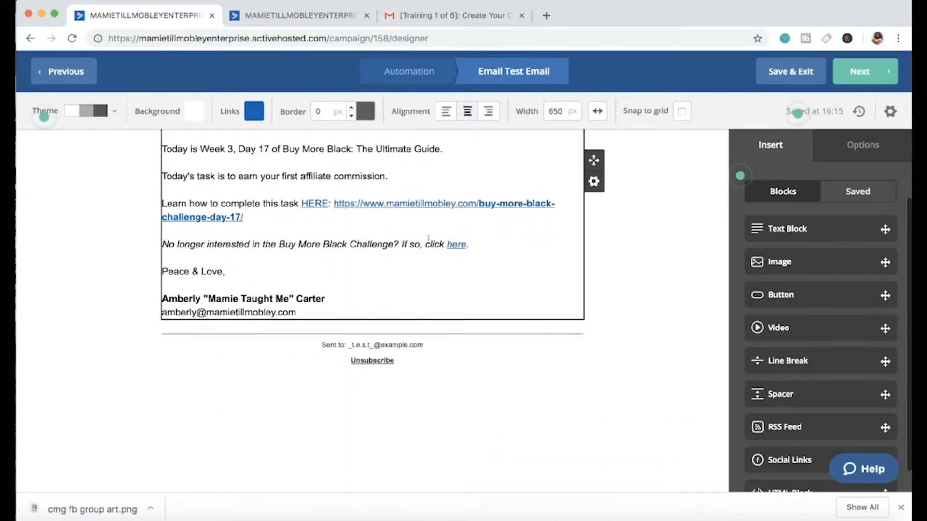
{"action": "scroll", "coordinate": [428, 238], "scroll_direction": "up", "scroll_amount": 2}
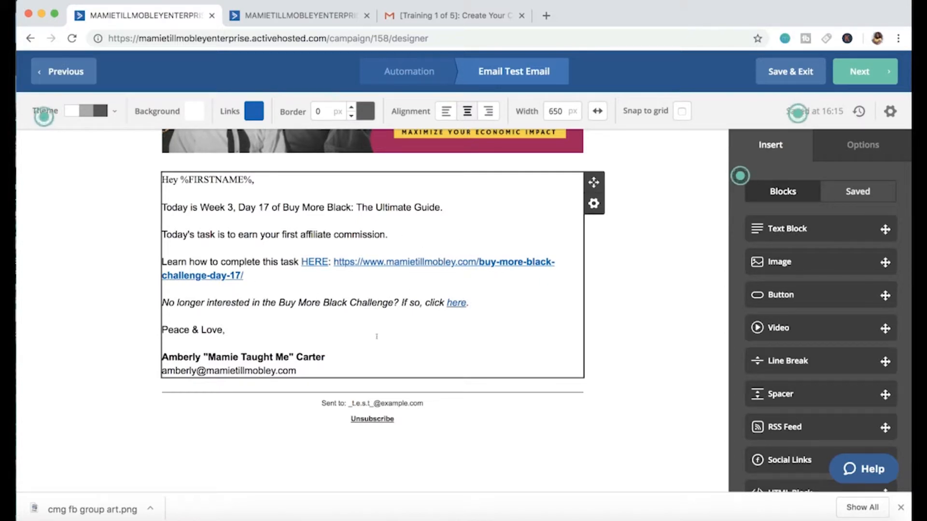
{"action": "left_click", "coordinate": [780, 70]}
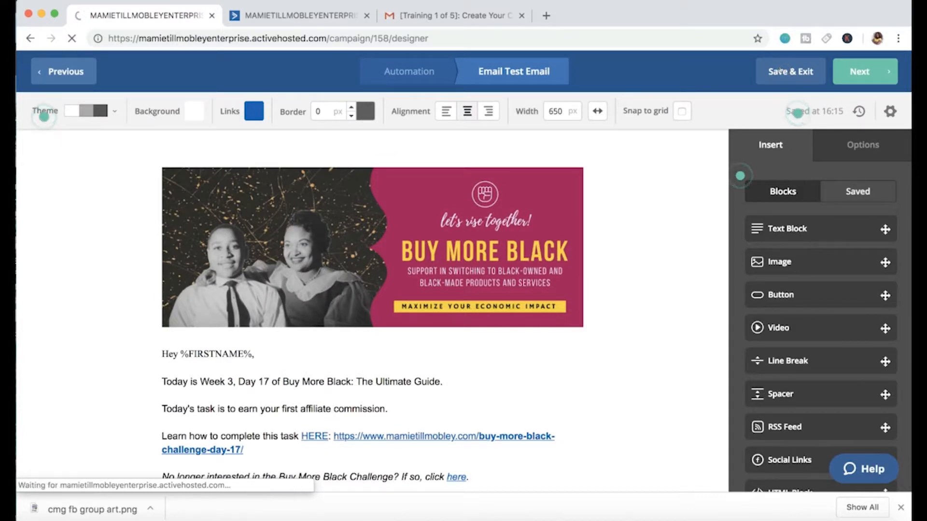
{"action": "scroll", "coordinate": [542, 288], "scroll_direction": "down", "scroll_amount": 8}
{"action": "scroll", "coordinate": [543, 288], "scroll_direction": "down", "scroll_amount": 6}
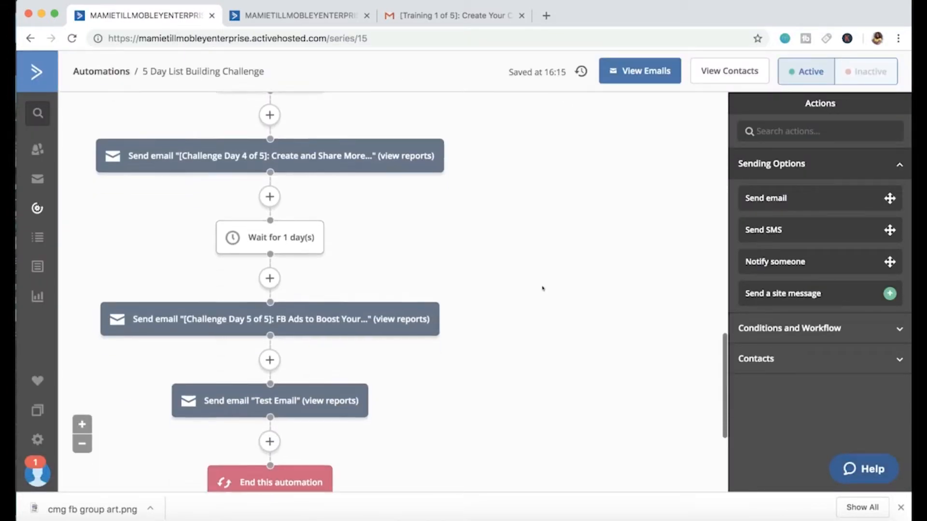